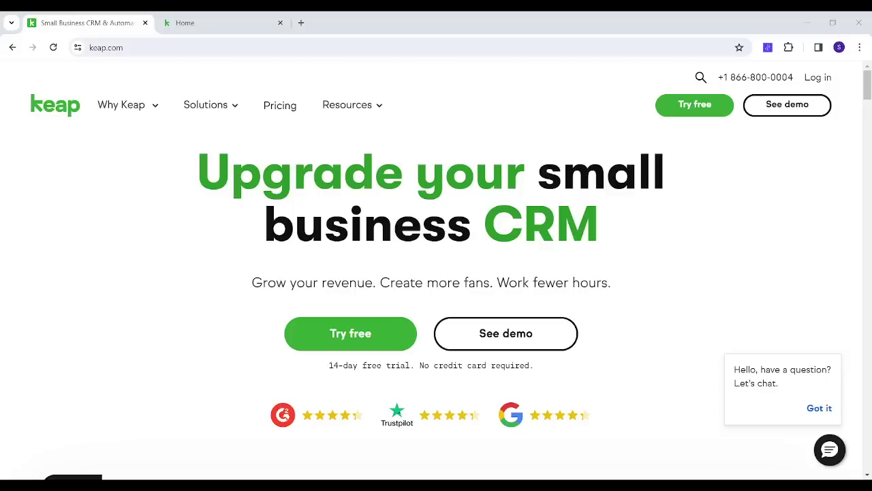
# - Switch to the Home browser tab to show the Keap account dashboard
pyautogui.click(205, 23)
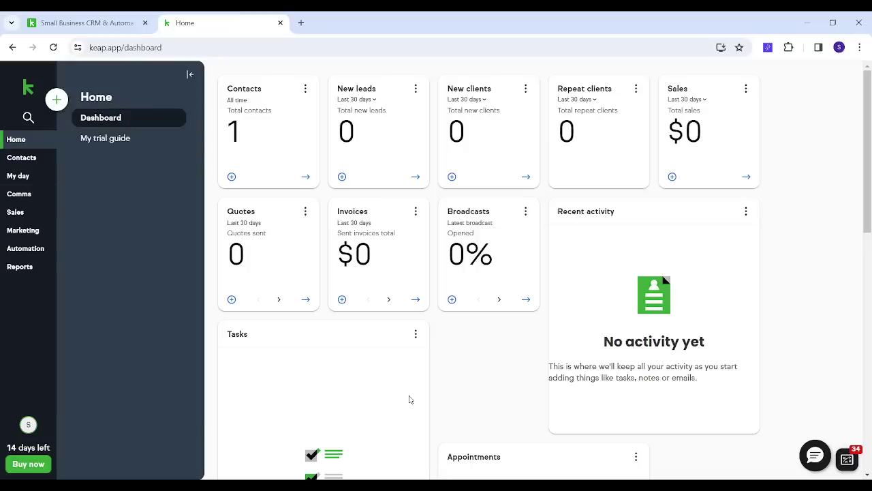
# - Go to Marketing forms and start a new Public form with the Lead form template
pyautogui.click(21, 235)
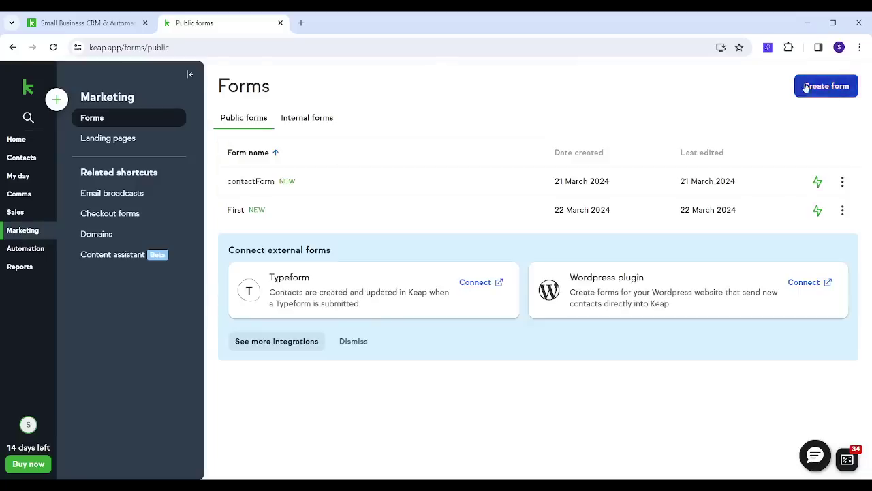
pyautogui.click(827, 88)
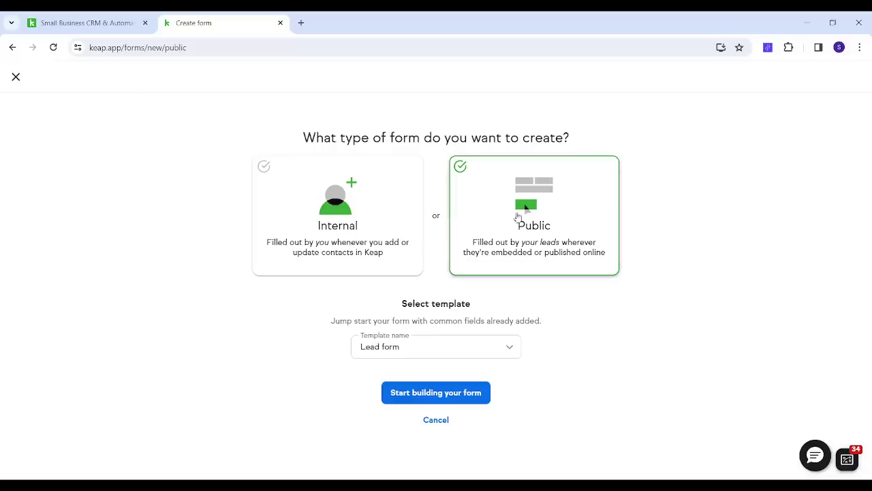
# - Pick the Contact form template and start building the form from it
pyautogui.click(393, 356)
pyautogui.click(395, 384)
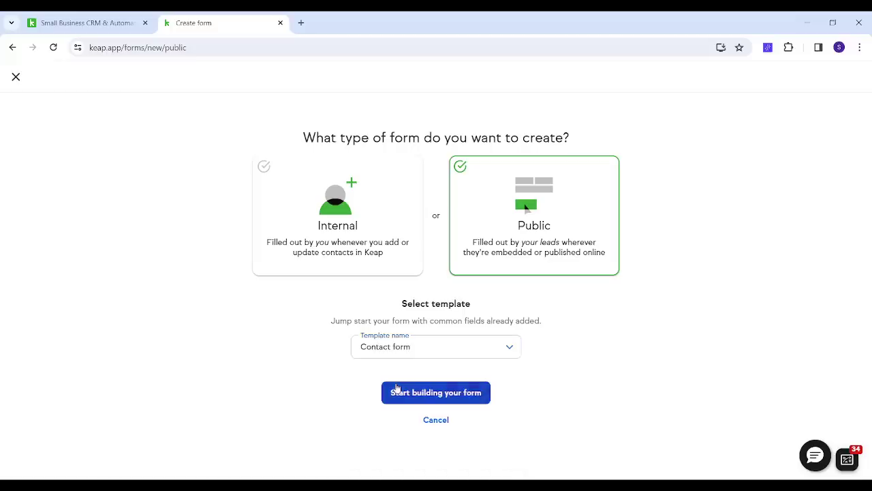
pyautogui.click(449, 400)
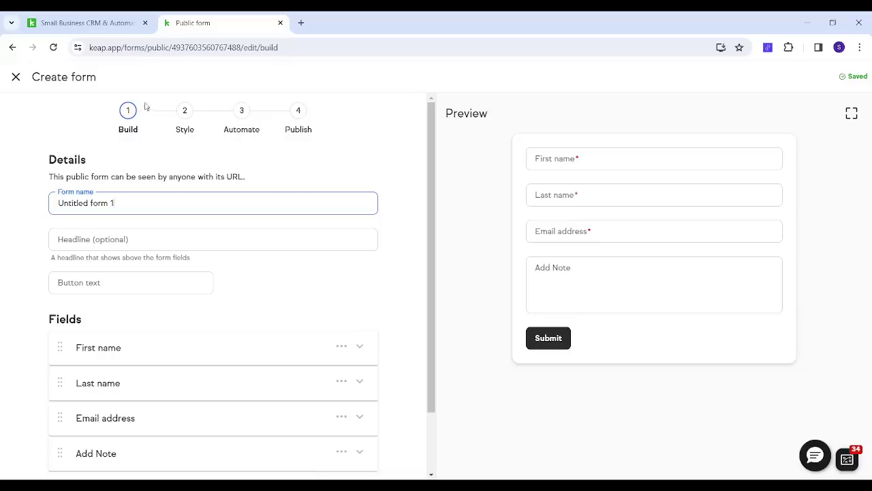
# - Rename the form to 'Tutorial 1' and set its button text to 'Submit'
pyautogui.moveTo(129, 202); pyautogui.dragTo(45, 204)
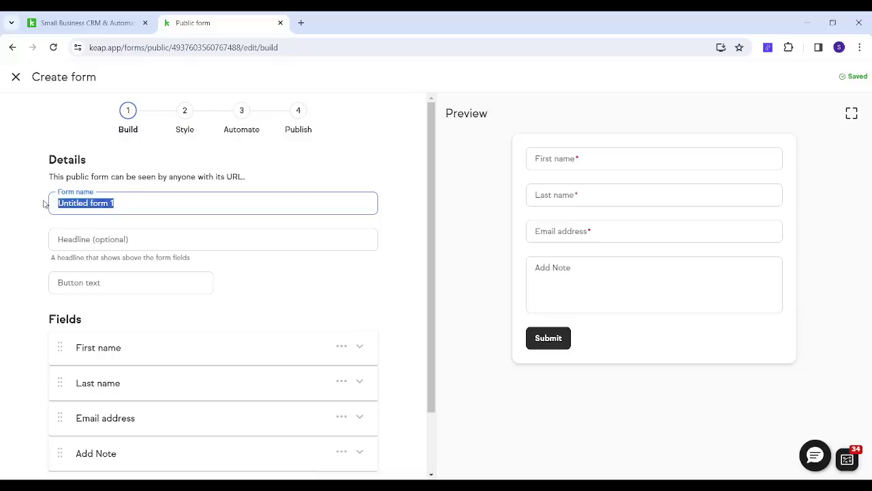
pyautogui.write('Tutorial')
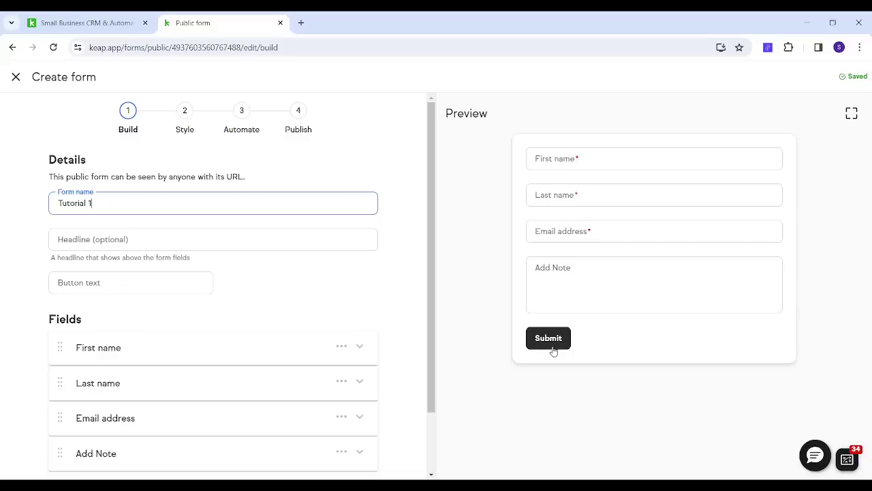
pyautogui.click(145, 285)
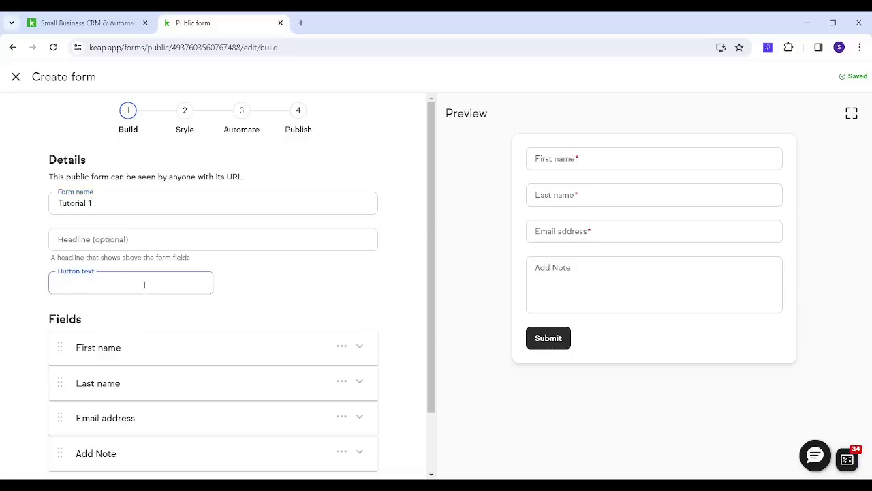
pyautogui.write('Confirm')
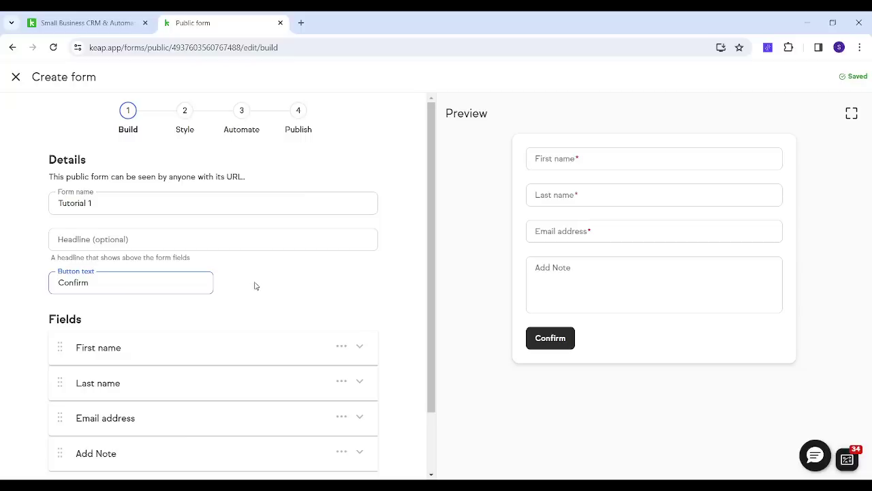
pyautogui.press('BackSpace')
pyautogui.press('BackSpace')
pyautogui.press('BackSpace')
pyautogui.press('BackSpace')
pyautogui.press('BackSpace')
pyautogui.press('BackSpace')
pyautogui.press('BackSpace')
pyautogui.write('Submit')
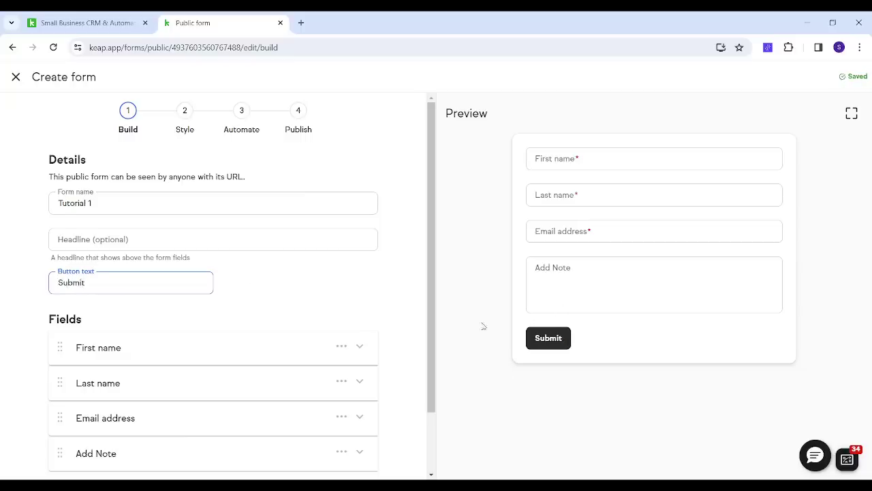
pyautogui.click(361, 307)
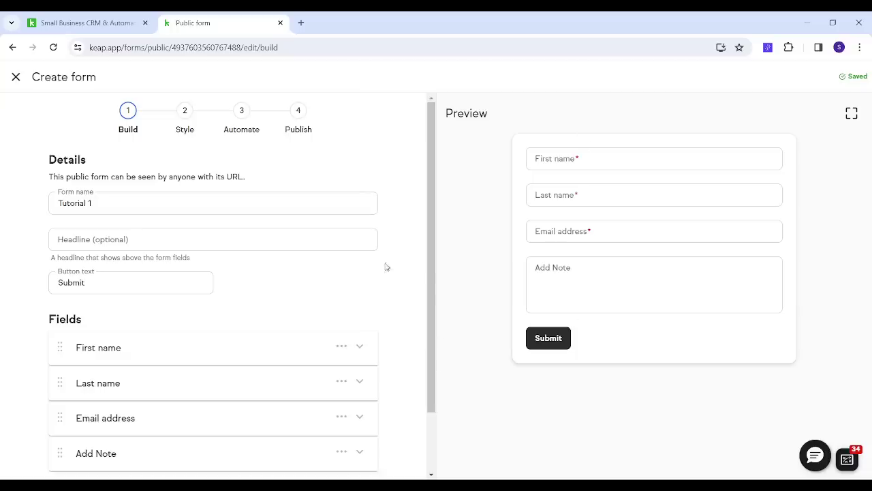
# - Give the First name field the helper text 'Insert your First Name'
pyautogui.moveTo(430, 277); pyautogui.dragTo(384, 321)
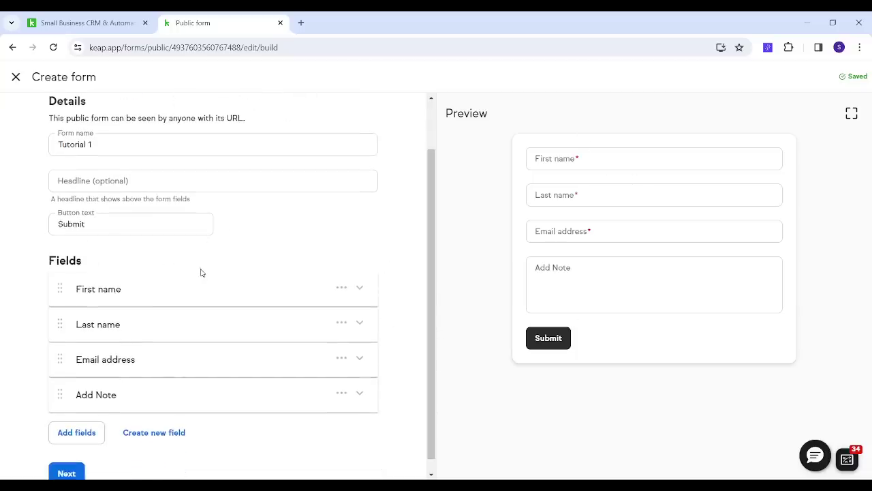
pyautogui.click(341, 288)
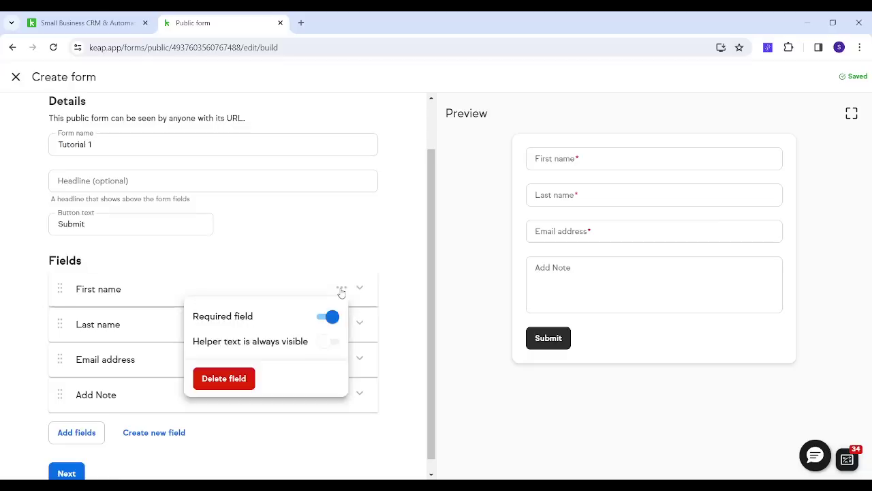
pyautogui.click(359, 289)
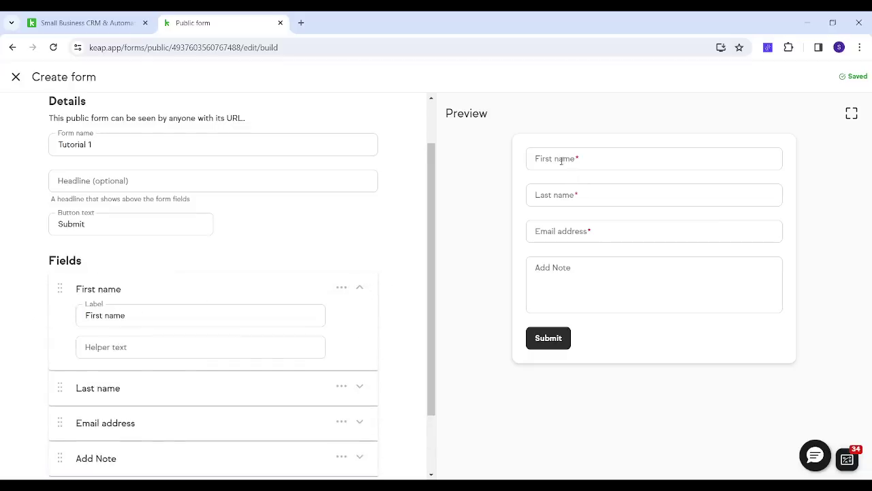
pyautogui.click(107, 353)
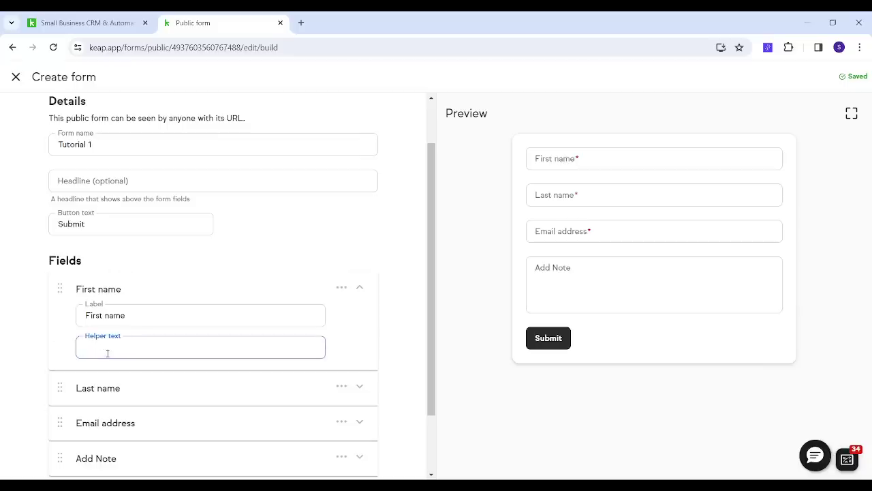
pyautogui.write('Insert your First')
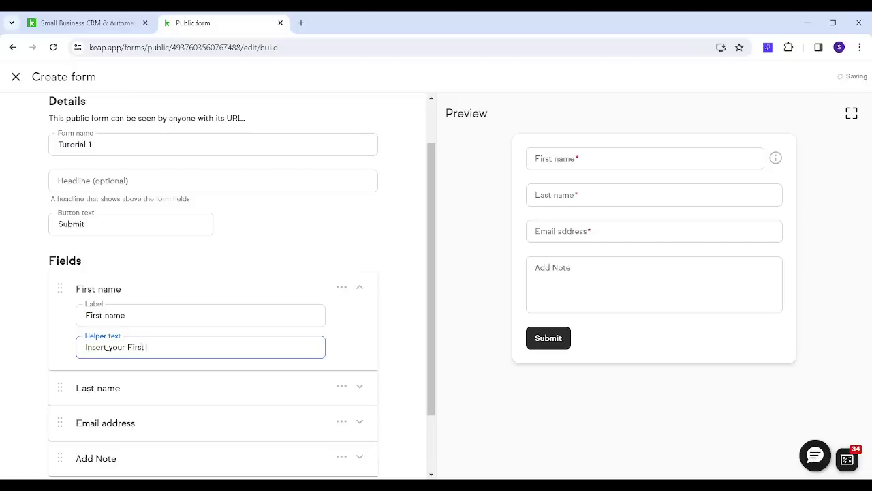
pyautogui.write(' Name')
# - Toggle First name's Required field setting off and back on so it stays required
pyautogui.moveTo(776, 158)
pyautogui.click(341, 287)
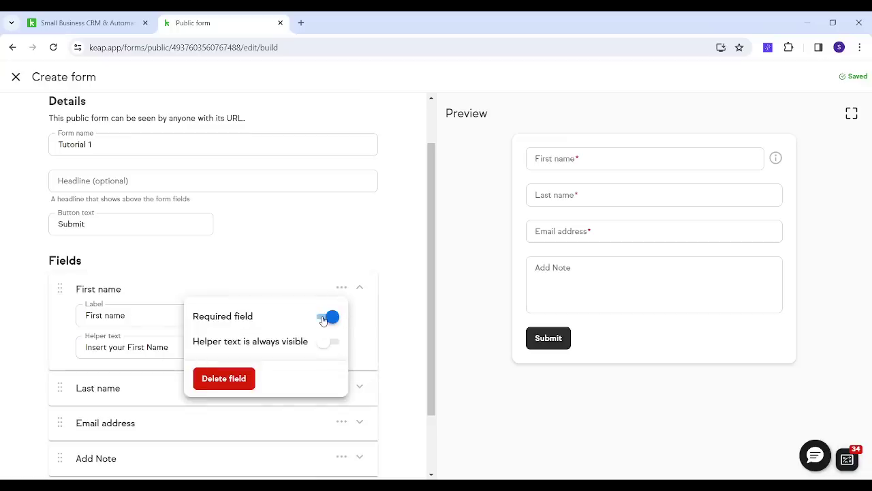
pyautogui.click(326, 317)
pyautogui.click(577, 194)
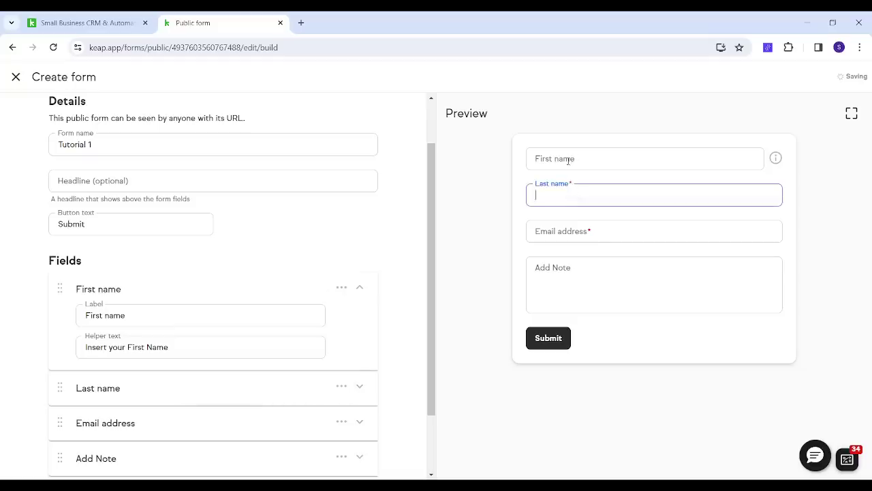
pyautogui.click(341, 288)
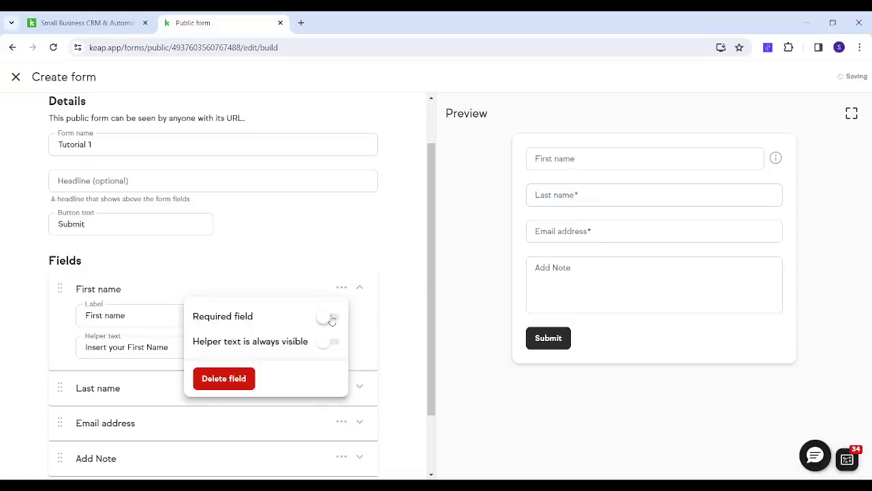
pyautogui.click(330, 318)
pyautogui.moveTo(435, 346); pyautogui.dragTo(436, 432)
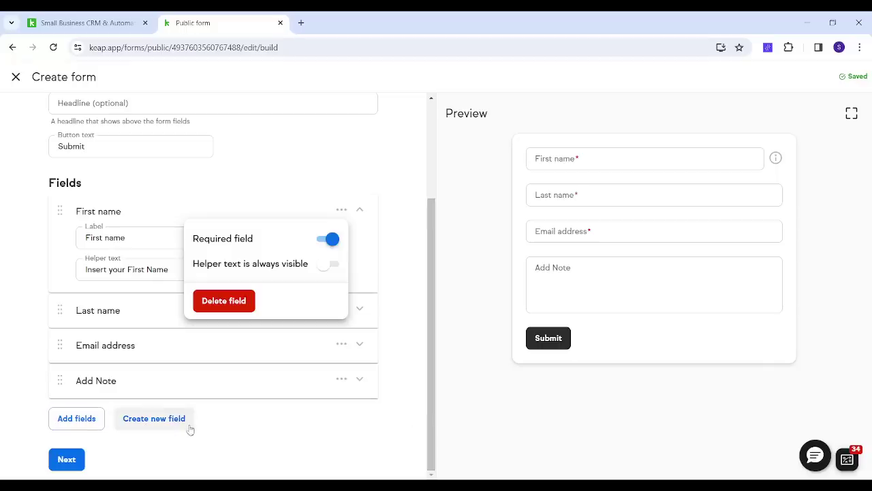
# - Add a blank field row, browse the field list without choosing, then delete the row
pyautogui.click(80, 428)
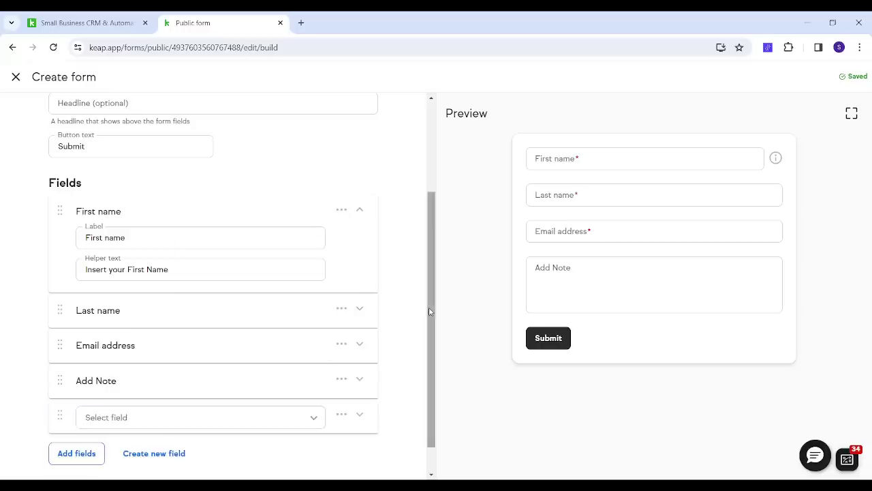
pyautogui.scroll(-1, 430, 321)
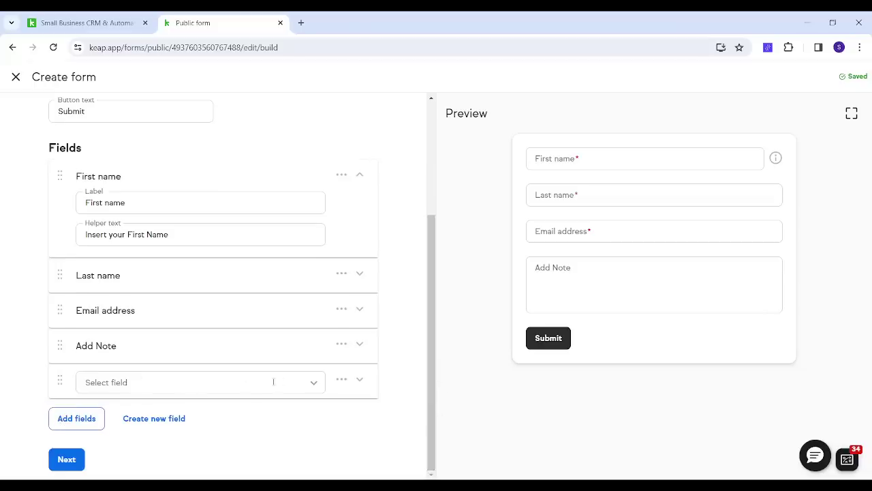
pyautogui.click(316, 382)
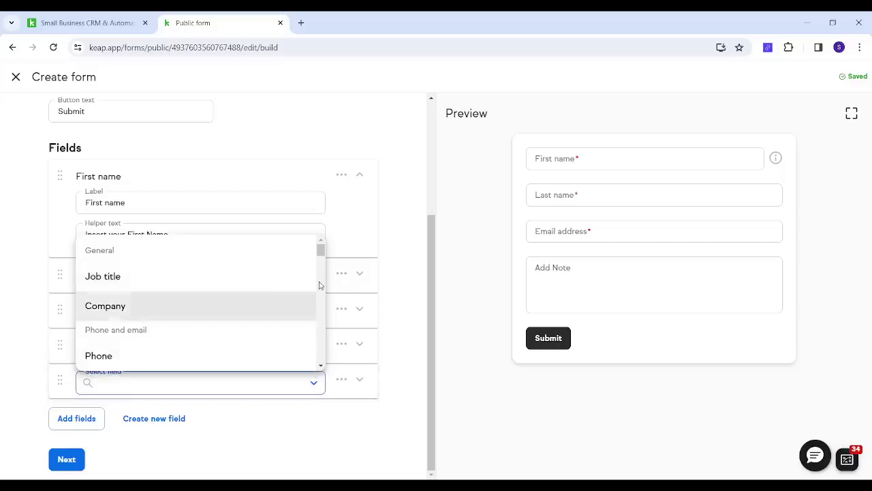
pyautogui.scroll(-10, 321, 367)
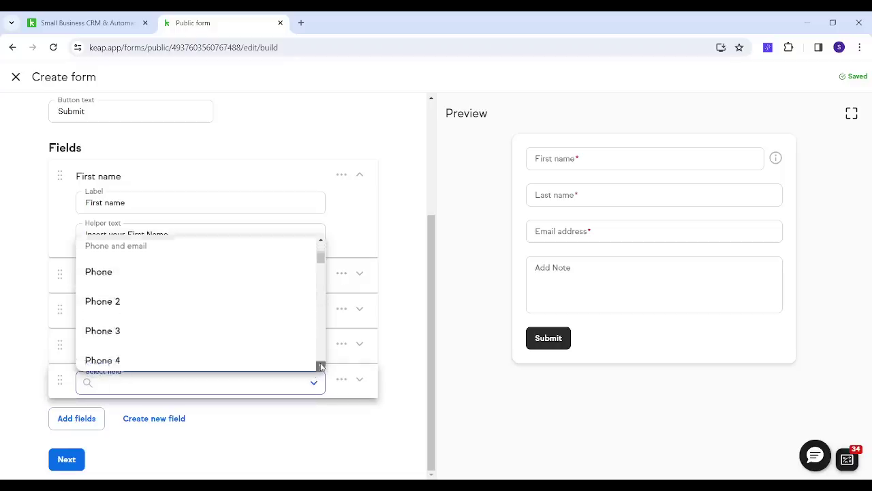
pyautogui.scroll(-10, 321, 367)
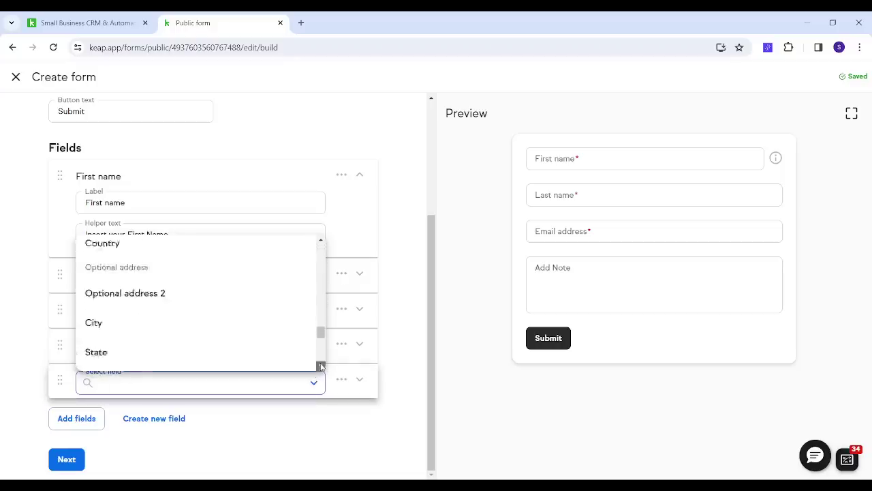
pyautogui.click(406, 379)
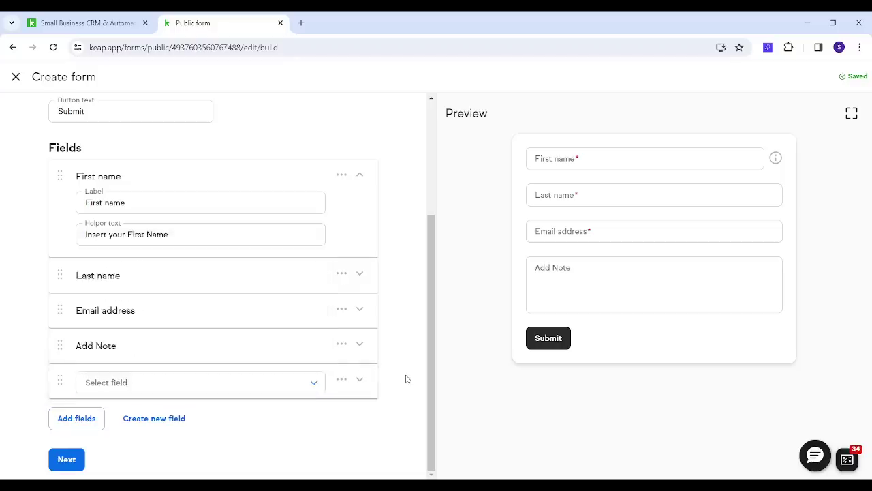
pyautogui.click(346, 384)
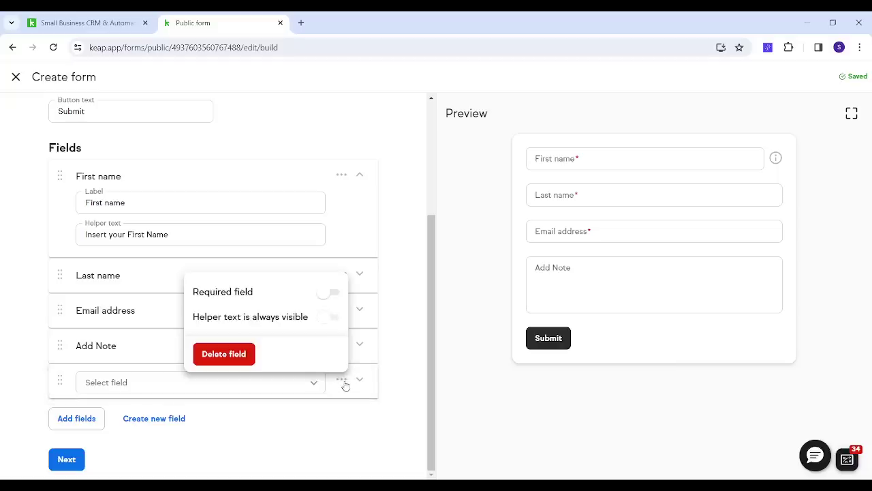
pyautogui.click(225, 356)
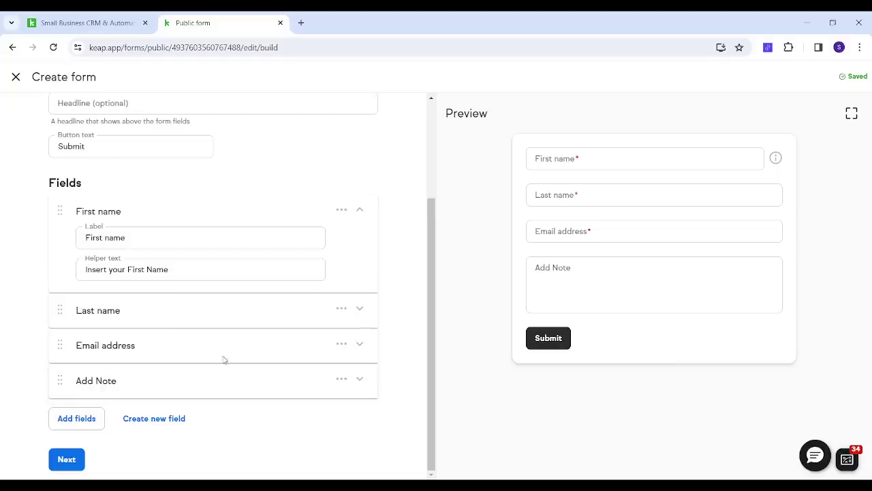
pyautogui.click(156, 418)
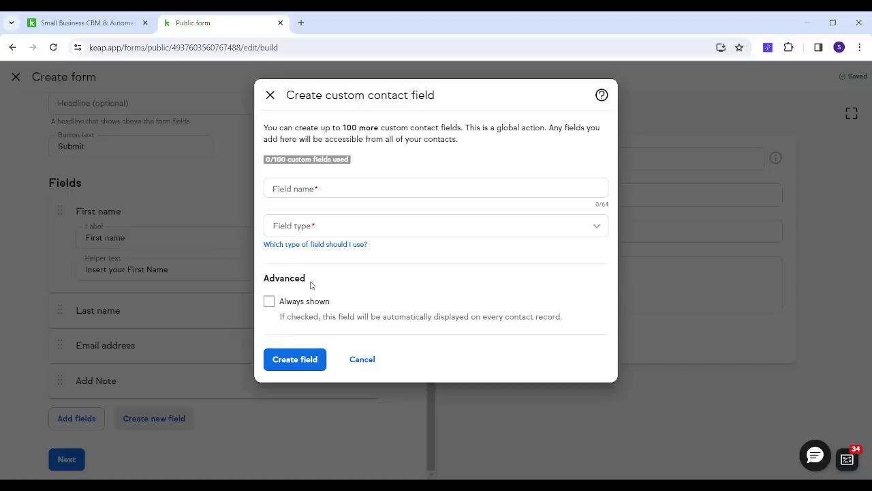
pyautogui.moveTo(311, 285); pyautogui.dragTo(274, 277)
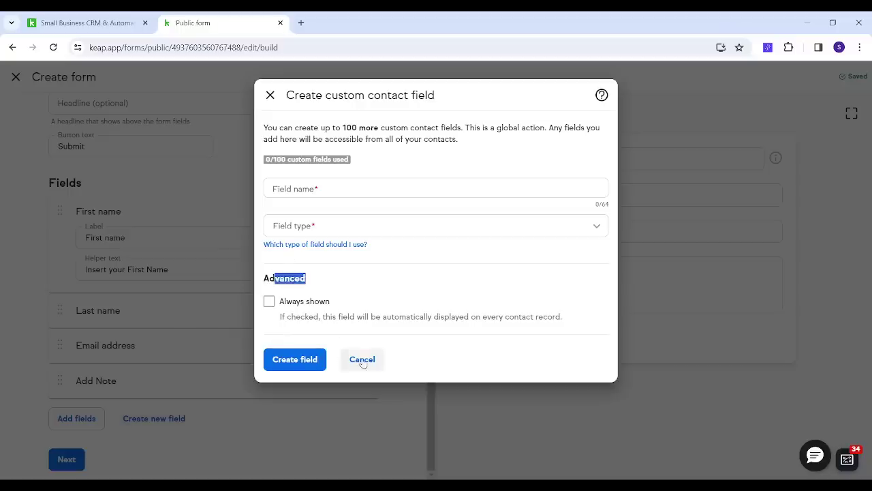
pyautogui.click(362, 359)
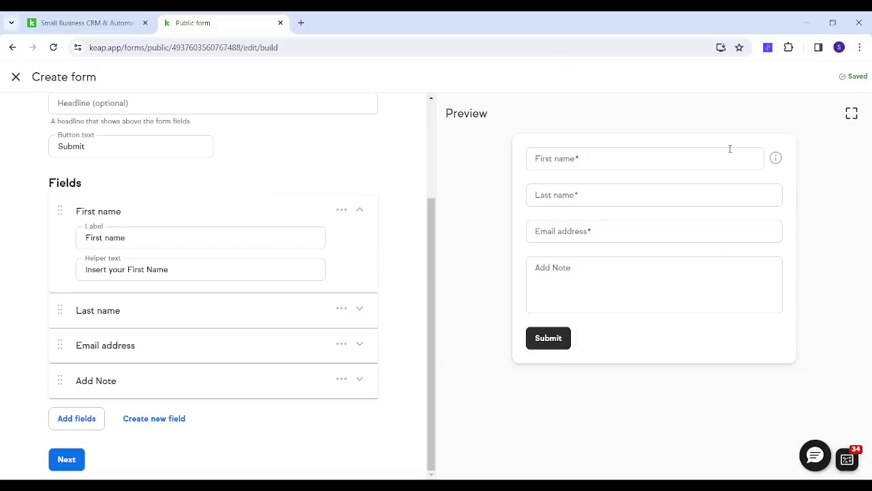
# - View the form preview full page, close it, and continue to the Style step
pyautogui.click(857, 114)
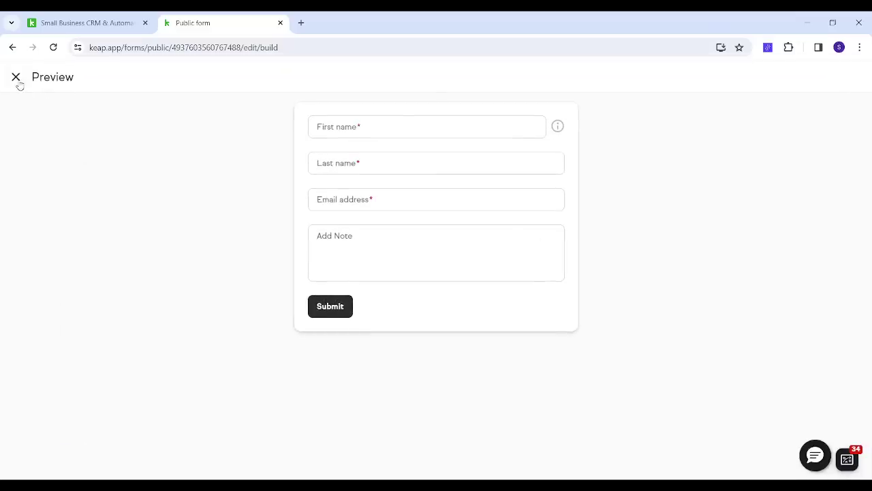
pyautogui.click(16, 80)
pyautogui.click(67, 458)
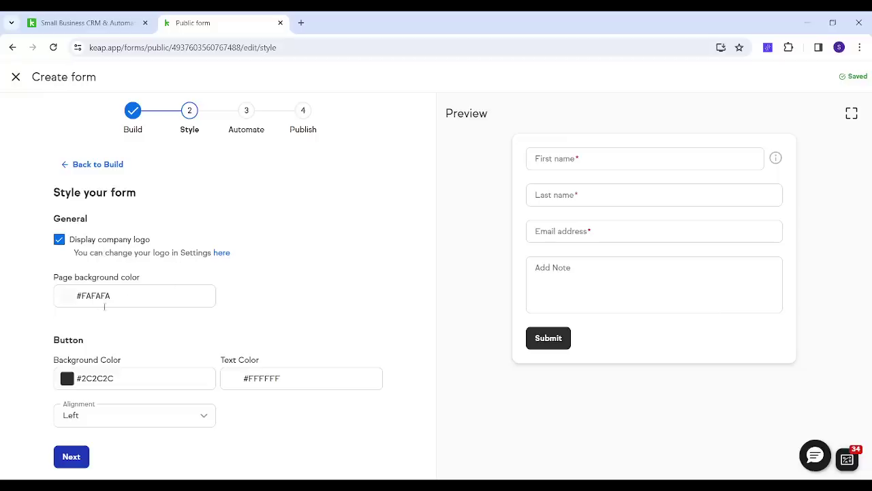
# - Set the page background colour to light pink #F4CDCD
pyautogui.click(134, 298)
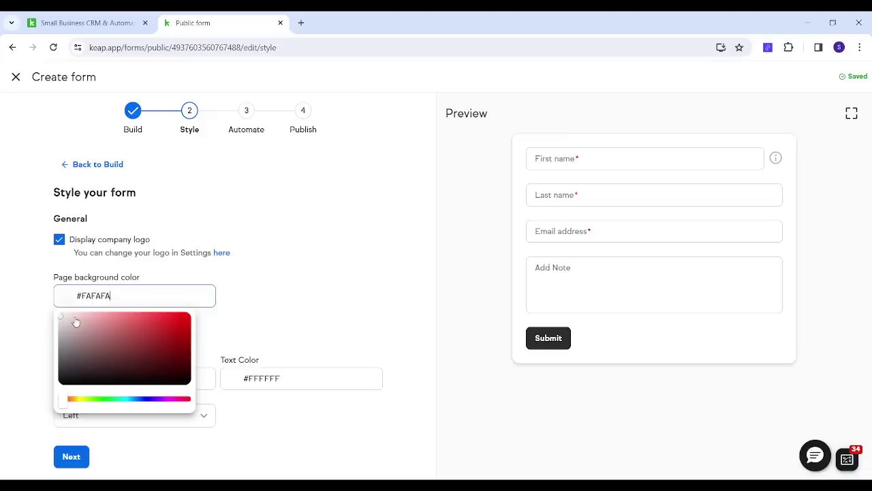
pyautogui.moveTo(75, 321)
pyautogui.mouseDown()
pyautogui.moveTo(140, 326)
pyautogui.moveTo(177, 352)
pyautogui.moveTo(125, 345)
pyautogui.moveTo(82, 321)
pyautogui.mouseUp()
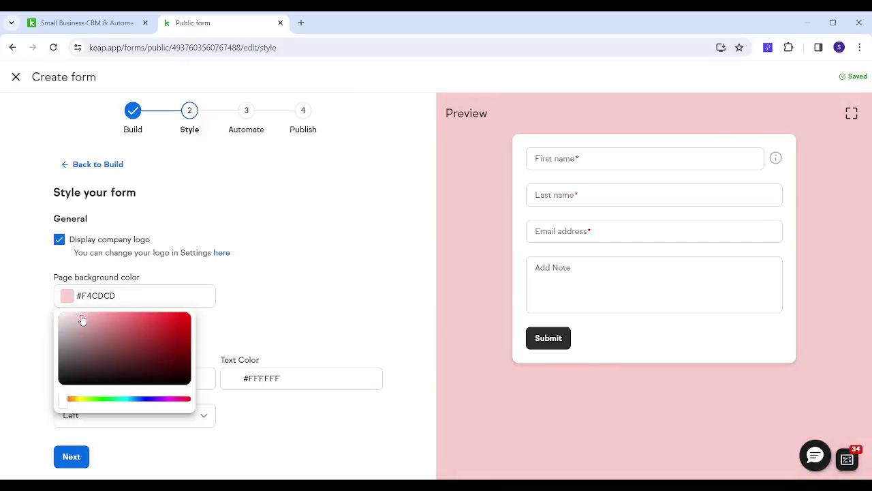
pyautogui.click(240, 317)
# - Colour the Submit button background mauve #985B5B and its text pale pink #FFE5E5
pyautogui.click(136, 375)
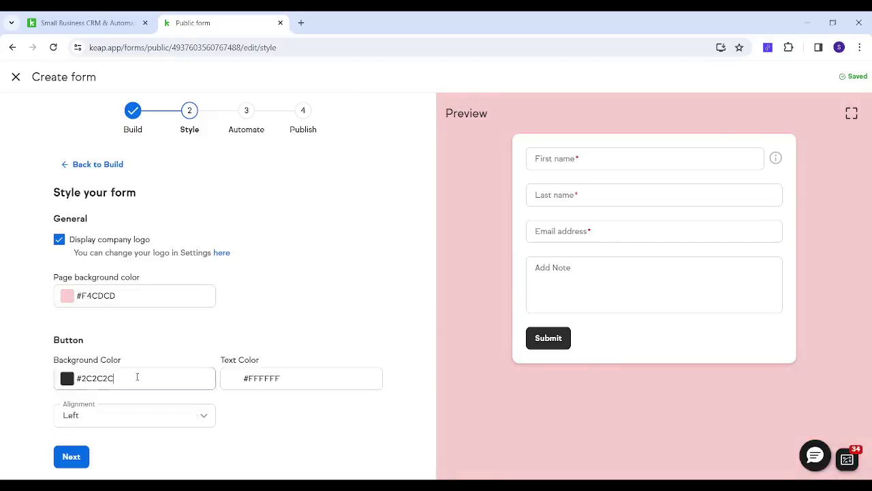
pyautogui.click(119, 314)
pyautogui.click(113, 299)
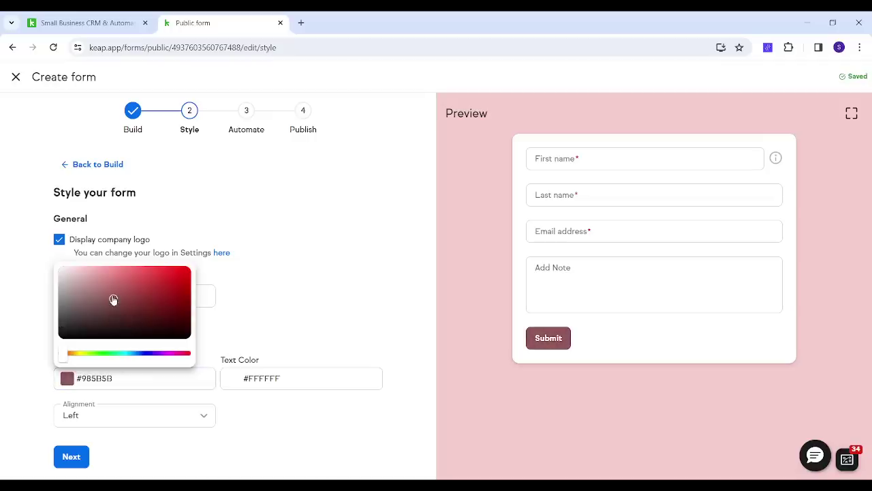
pyautogui.click(361, 372)
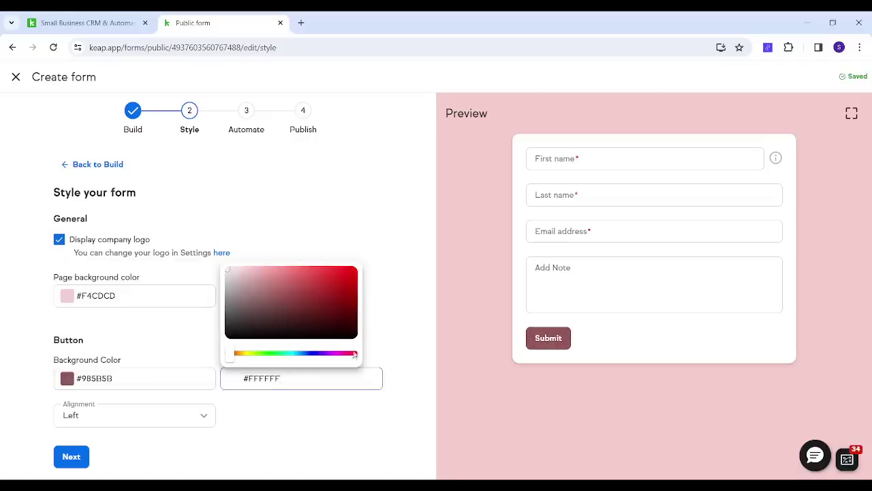
pyautogui.click(268, 290)
pyautogui.click(260, 279)
pyautogui.moveTo(260, 278); pyautogui.dragTo(241, 269)
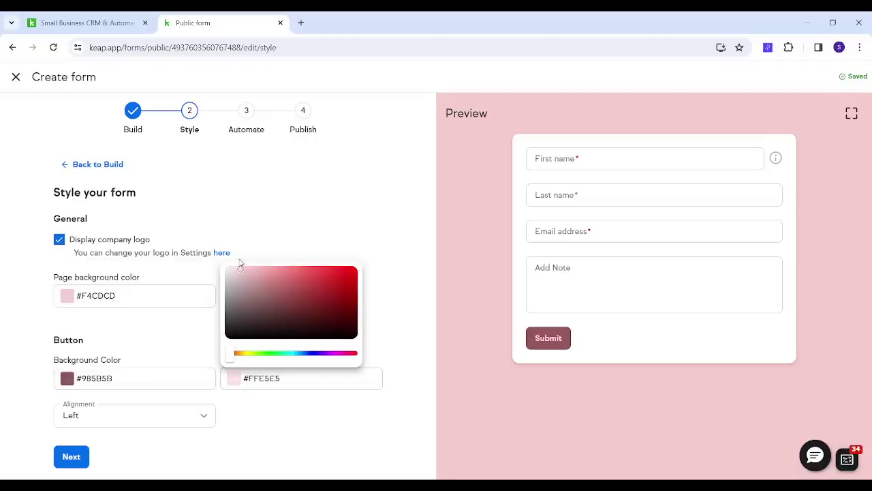
# - Try centred button alignment, return it to Left, and advance to the Automate step
pyautogui.click(189, 415)
pyautogui.click(87, 318)
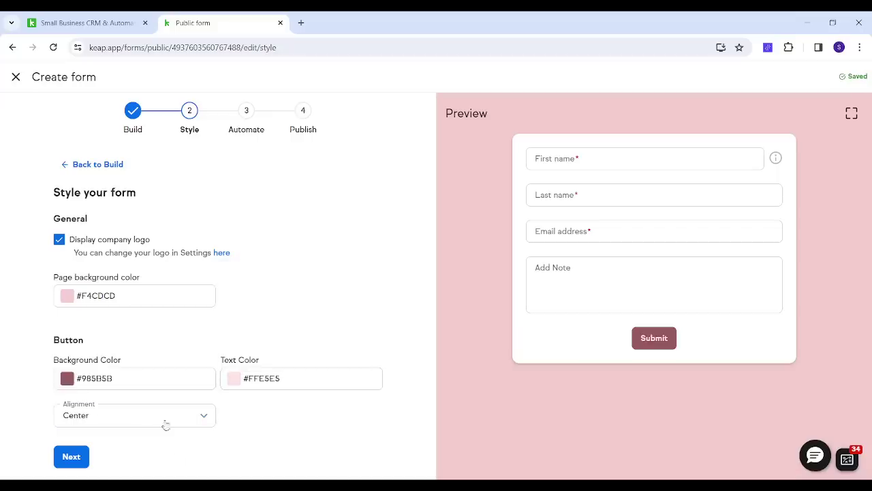
pyautogui.click(153, 427)
pyautogui.click(88, 300)
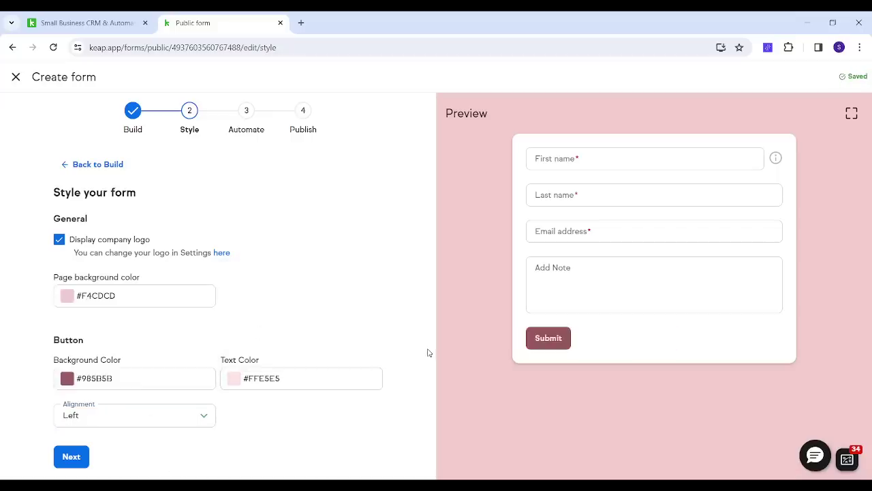
pyautogui.click(72, 457)
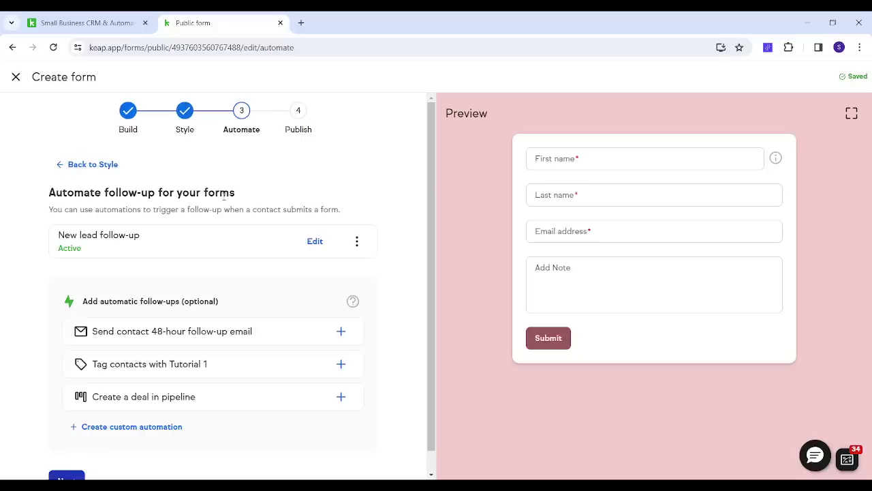
# - Skip the follow-up automation and continue to the Publish step
pyautogui.scroll(-1, 428, 238)
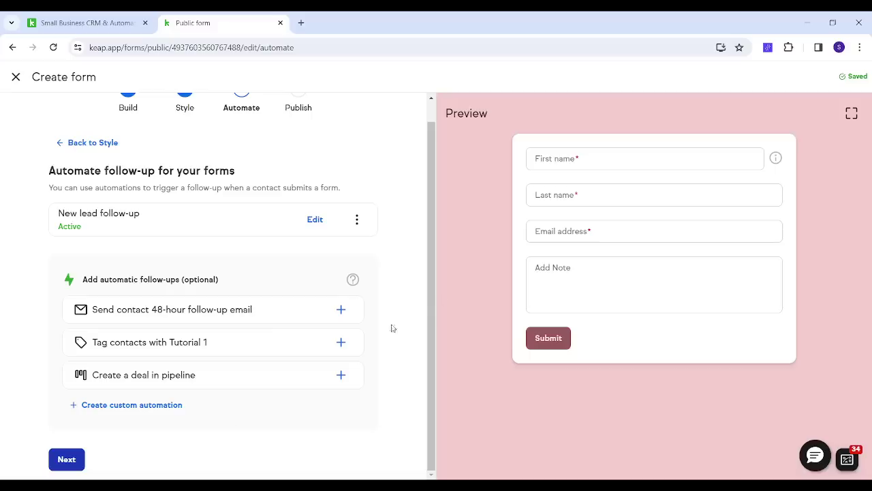
pyautogui.click(64, 459)
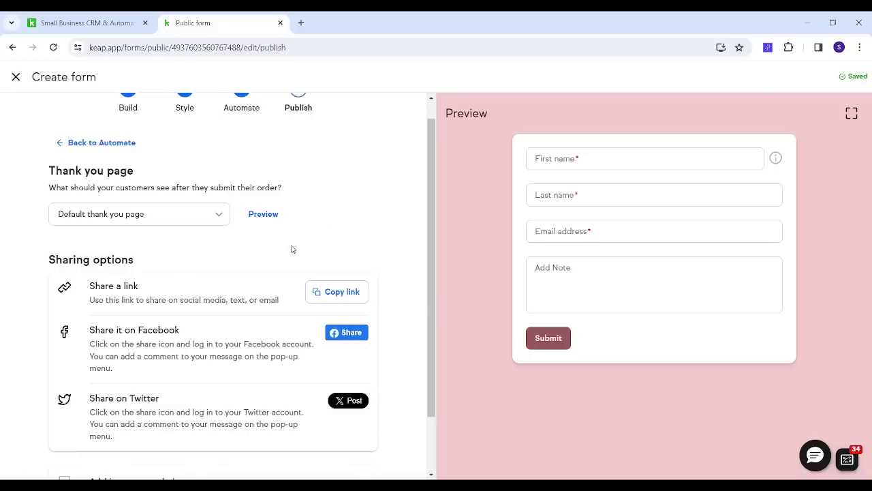
# - Check the Thank you page options and keep the Default thank you page
pyautogui.scroll(1, 427, 197)
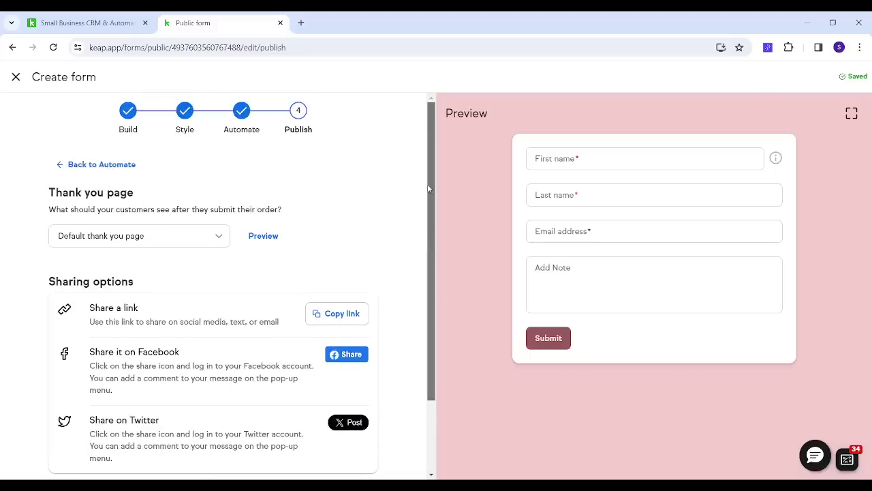
pyautogui.scroll(-3, 423, 177)
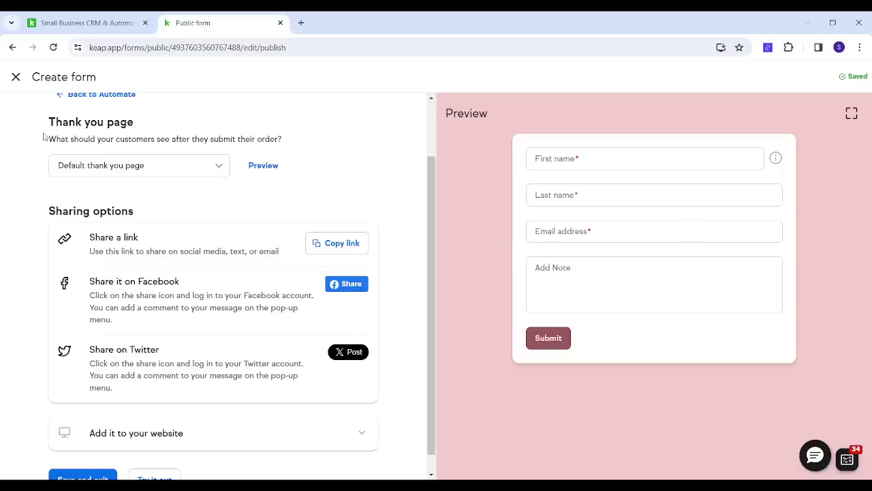
pyautogui.click(83, 169)
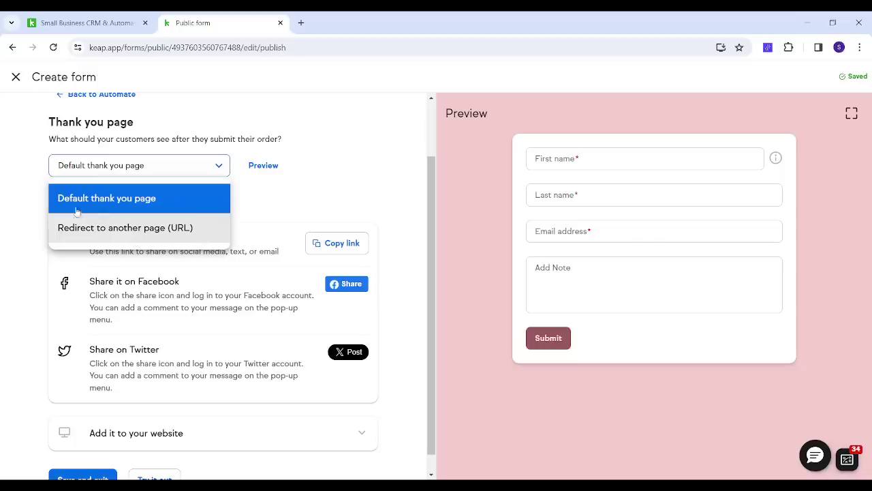
pyautogui.click(37, 165)
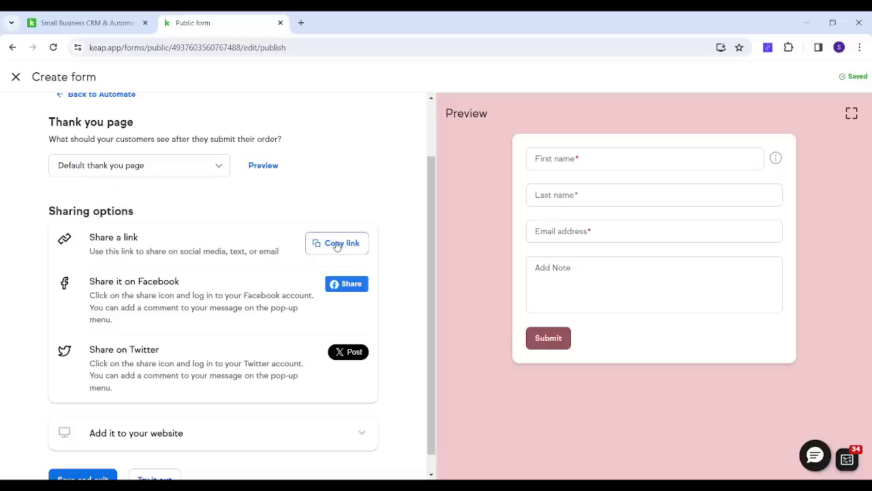
pyautogui.moveTo(432, 251); pyautogui.dragTo(429, 278)
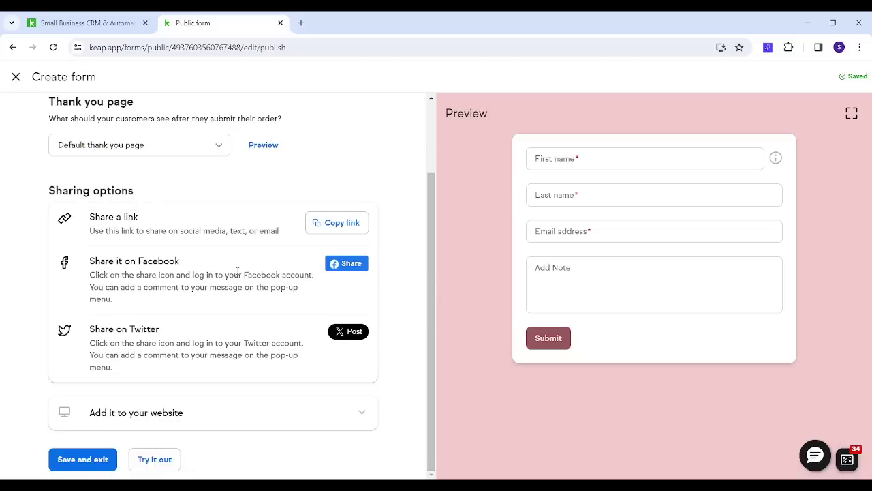
# - Expand 'Add it to your website' to show the embed code and copy the form link
pyautogui.click(190, 411)
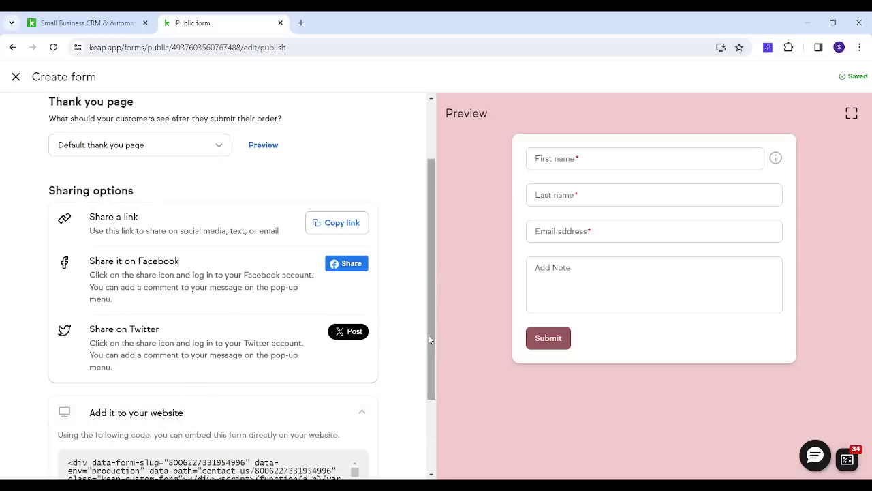
pyautogui.moveTo(428, 335); pyautogui.dragTo(422, 451)
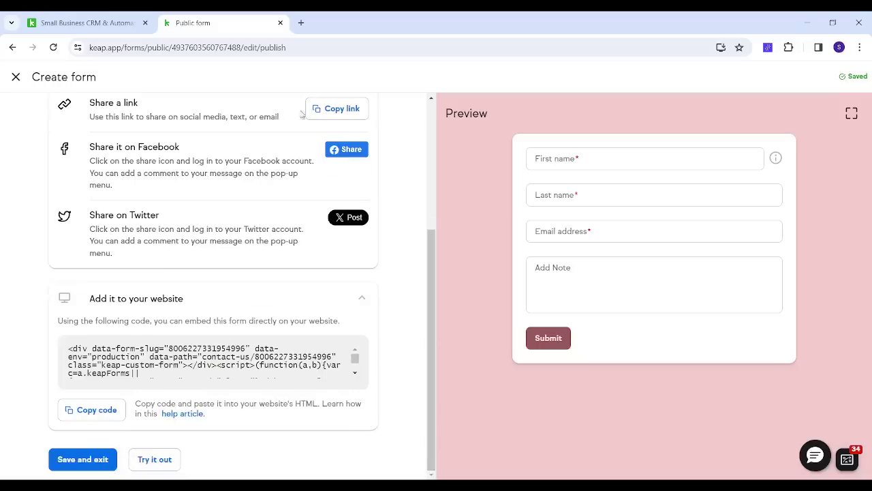
pyautogui.click(346, 108)
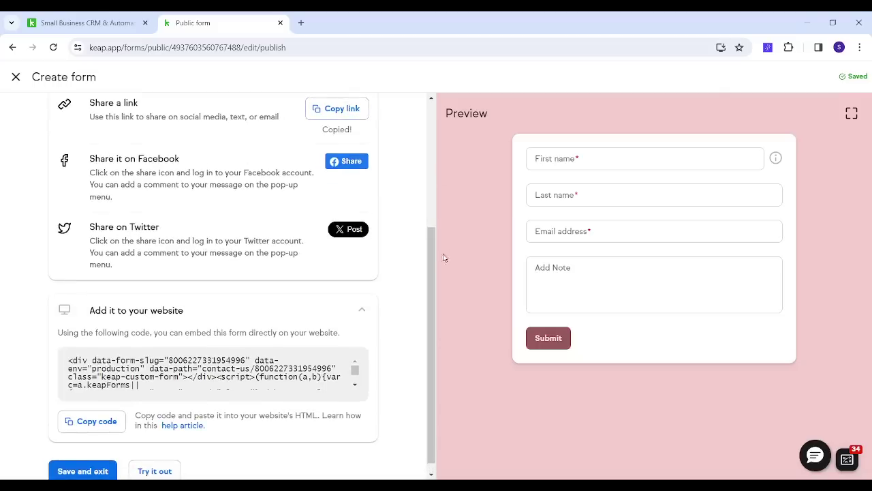
pyautogui.scroll(-1, 432, 258)
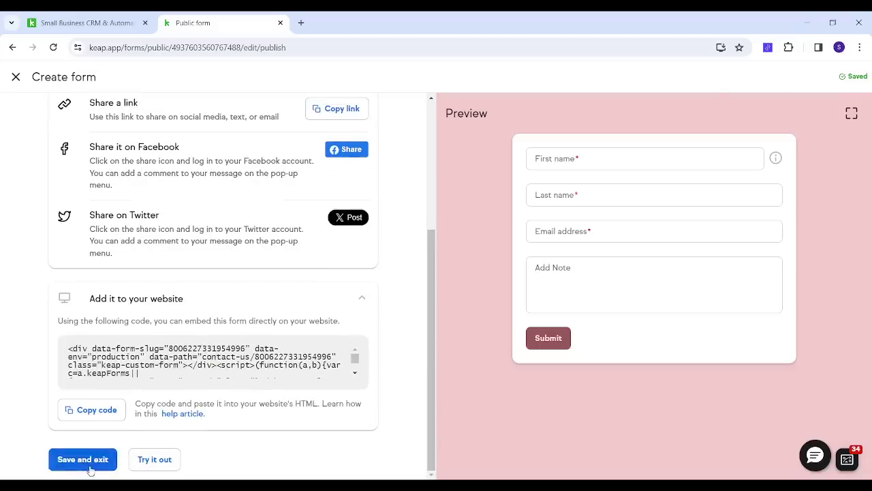